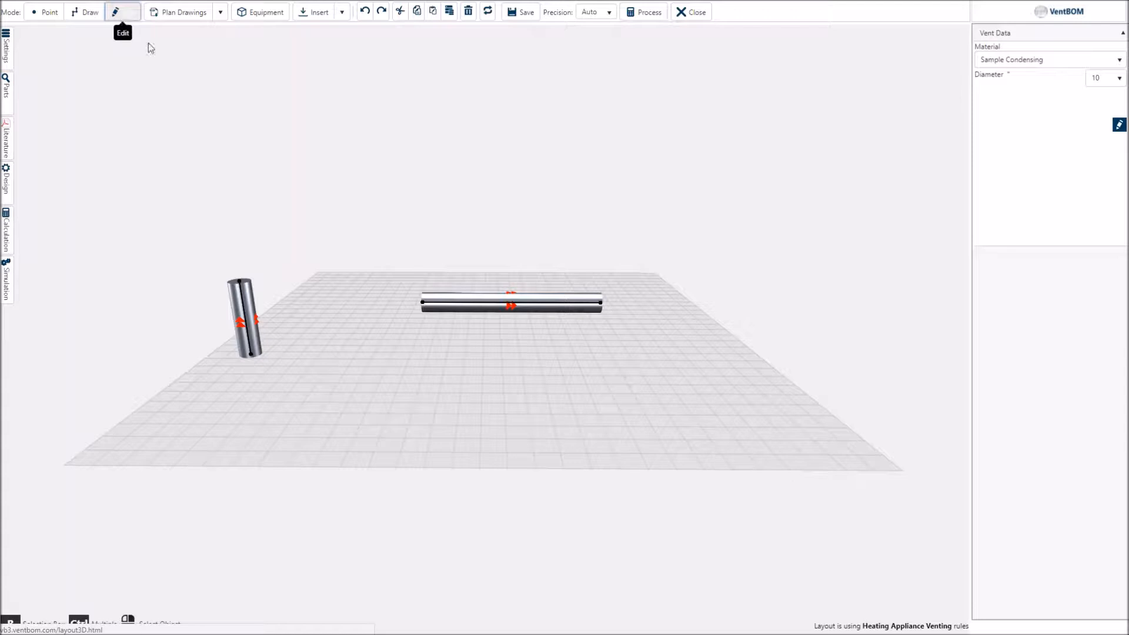
- Select the horizontal pipe and reposition it along the depth, horizontal and vertical axes one at a time
left_click(531, 306)
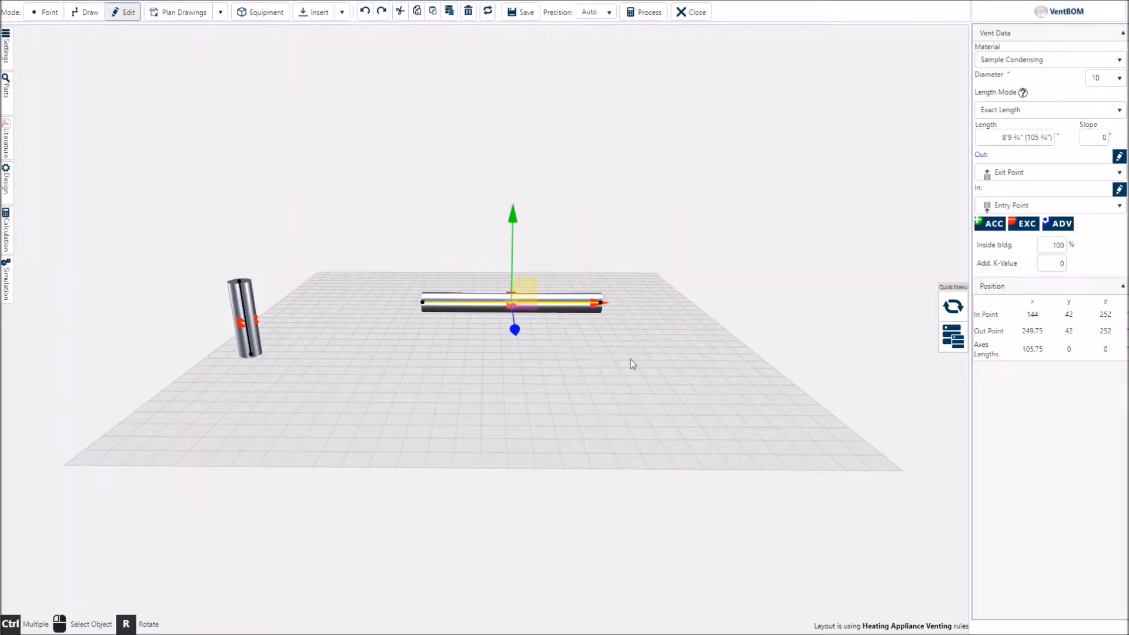
left_click_drag(612, 368, 627, 388)
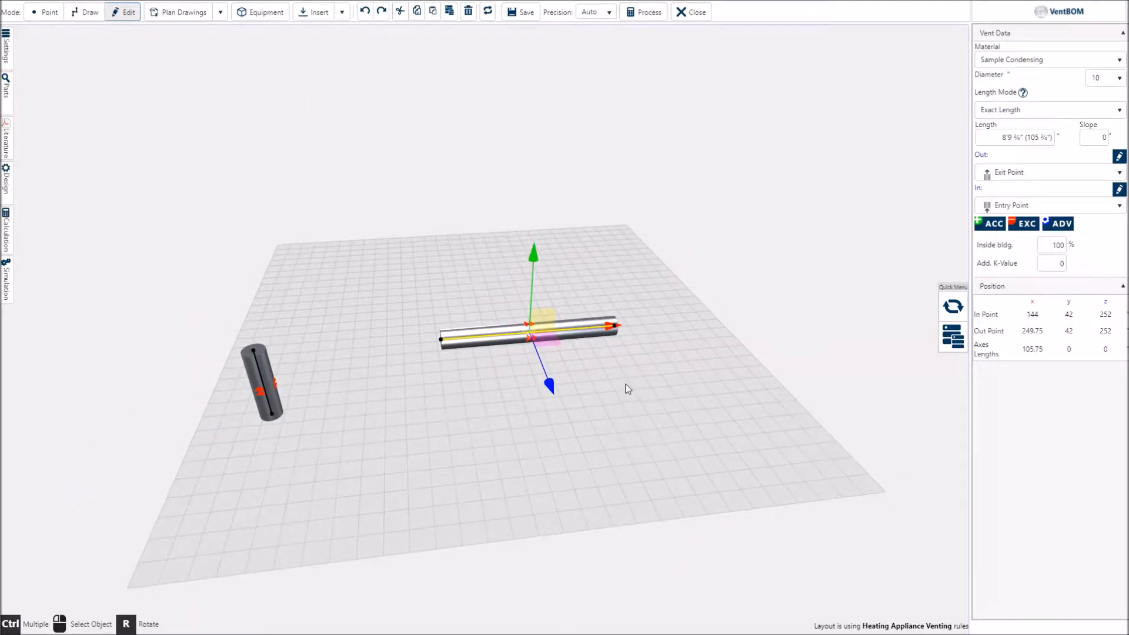
left_click_drag(554, 385, 558, 406)
left_click_drag(618, 339, 657, 336)
left_click_drag(582, 264, 584, 240)
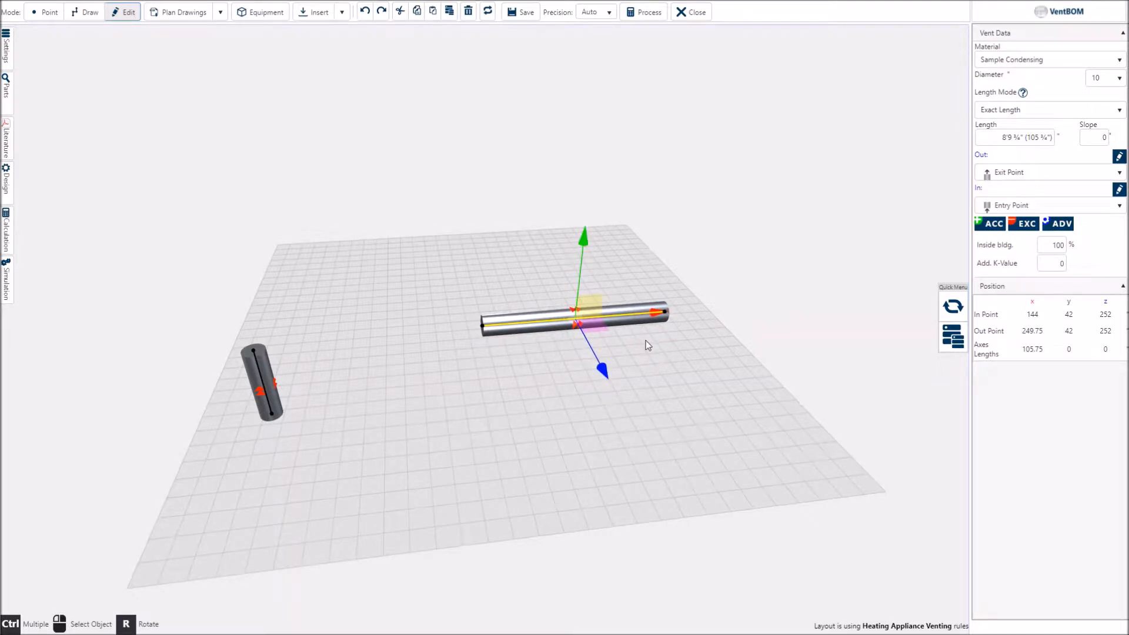
mouse_move(598, 326)
left_mouse_down()
mouse_move(524, 288)
mouse_move(499, 312)
mouse_move(517, 348)
mouse_move(567, 366)
mouse_move(612, 361)
mouse_move(572, 320)
mouse_move(600, 266)
mouse_move(636, 292)
mouse_move(627, 310)
mouse_move(580, 320)
mouse_move(564, 296)
mouse_move(487, 300)
mouse_move(619, 348)
mouse_move(603, 347)
left_mouse_up()
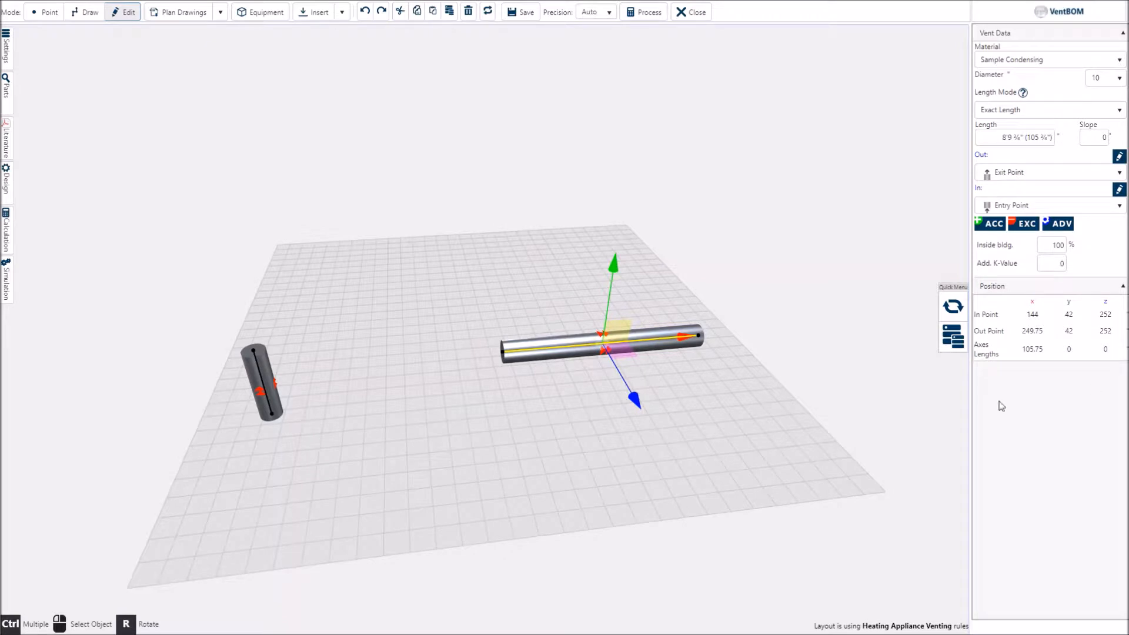
- Snap the horizontal pipe onto the vertical pipe's upper end to form an elbow, and pull it away again
left_click_drag(614, 344, 382, 340)
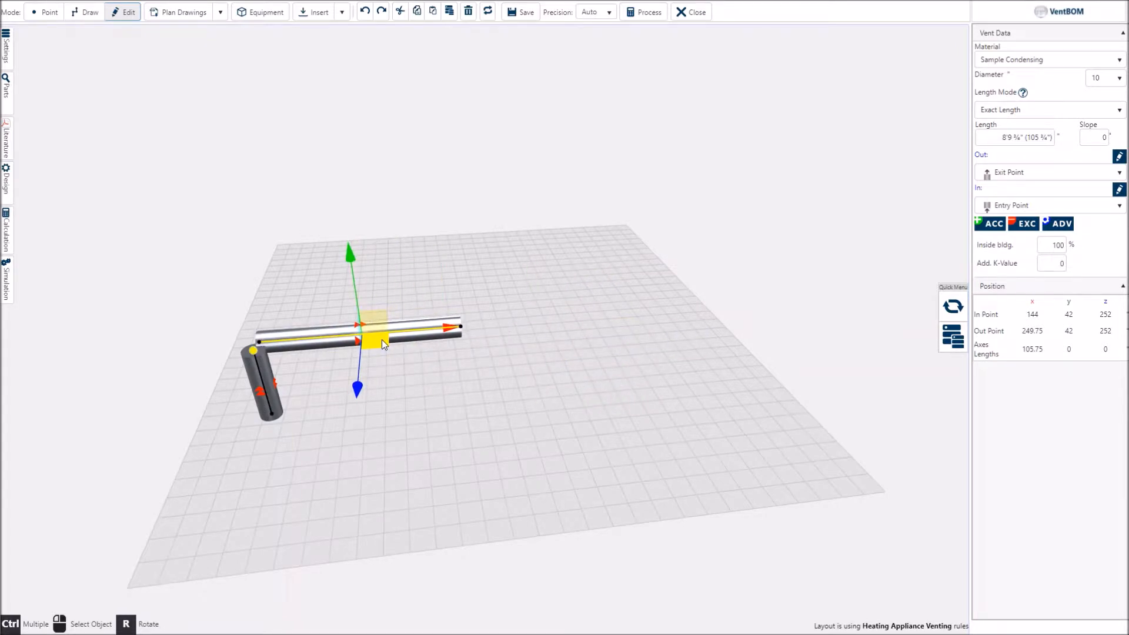
left_click_drag(382, 340, 384, 340)
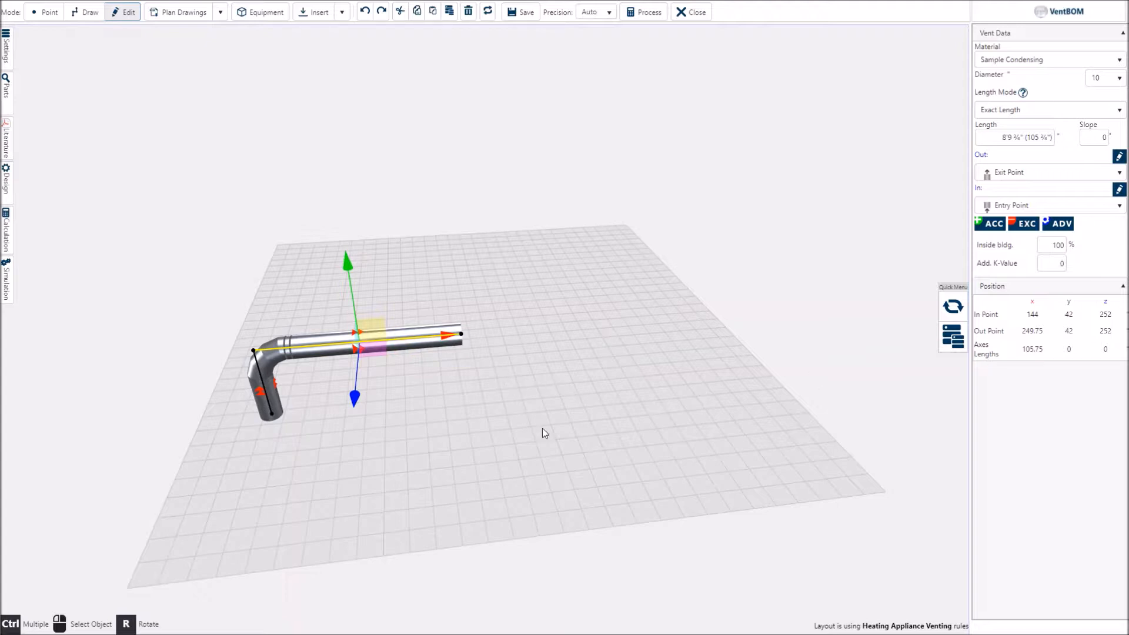
left_click_drag(379, 352, 479, 384)
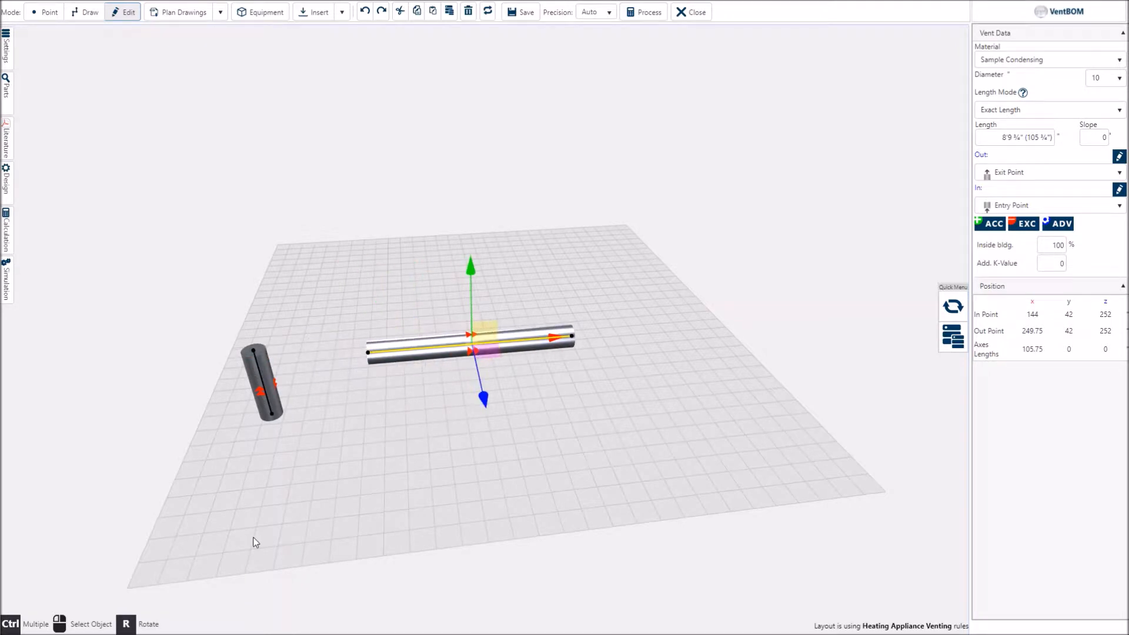
- Rotate the detached horizontal pipe slightly about the vertical axis and return to move mode
left_click(126, 627)
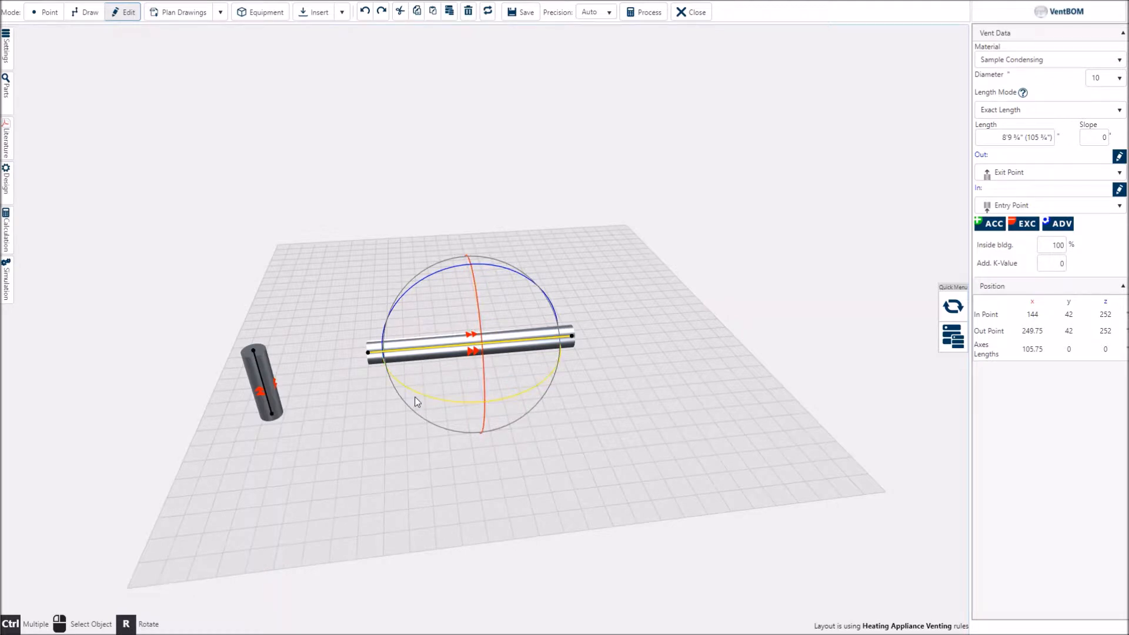
left_click_drag(414, 390, 858, 382)
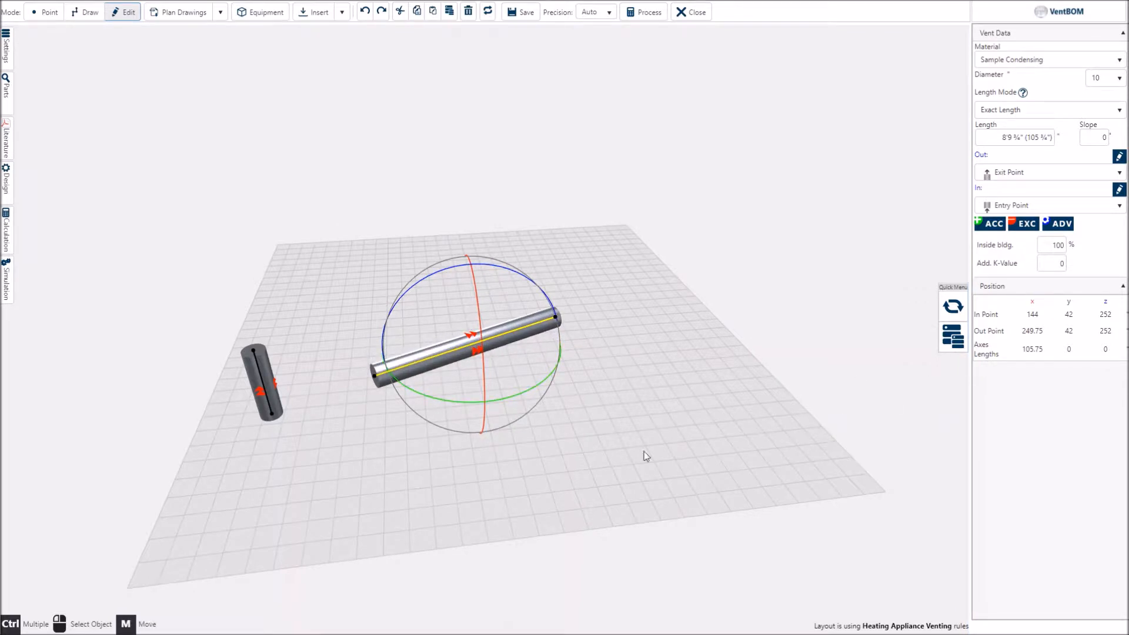
left_click(127, 624)
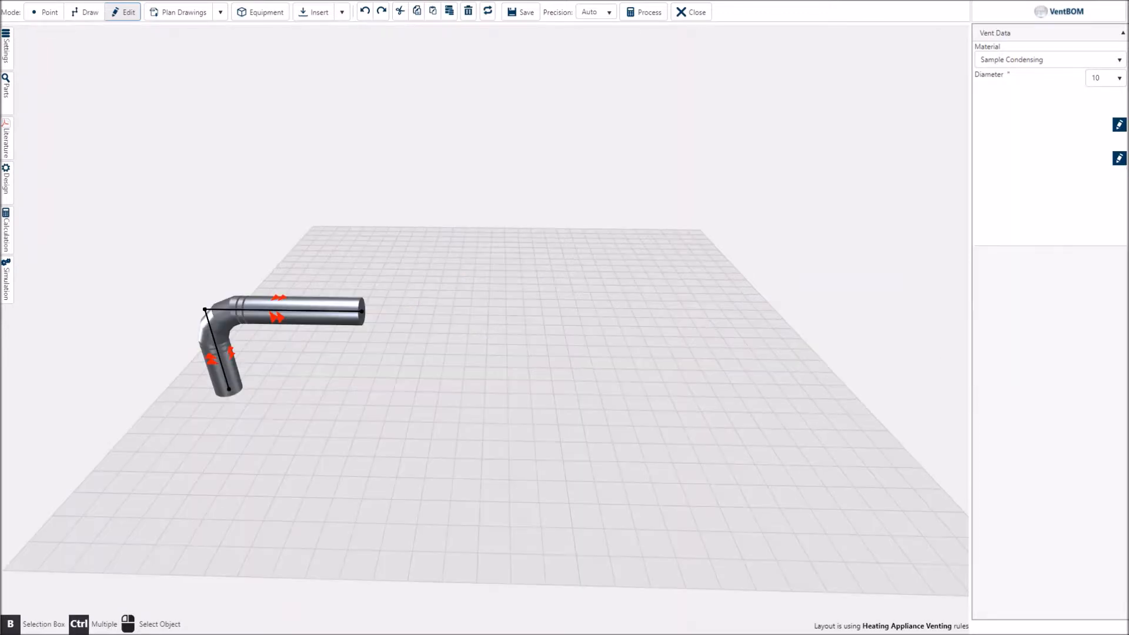
- Select the elbow run's vertical and horizontal pipes individually and together, and clear the selection
left_click(224, 361)
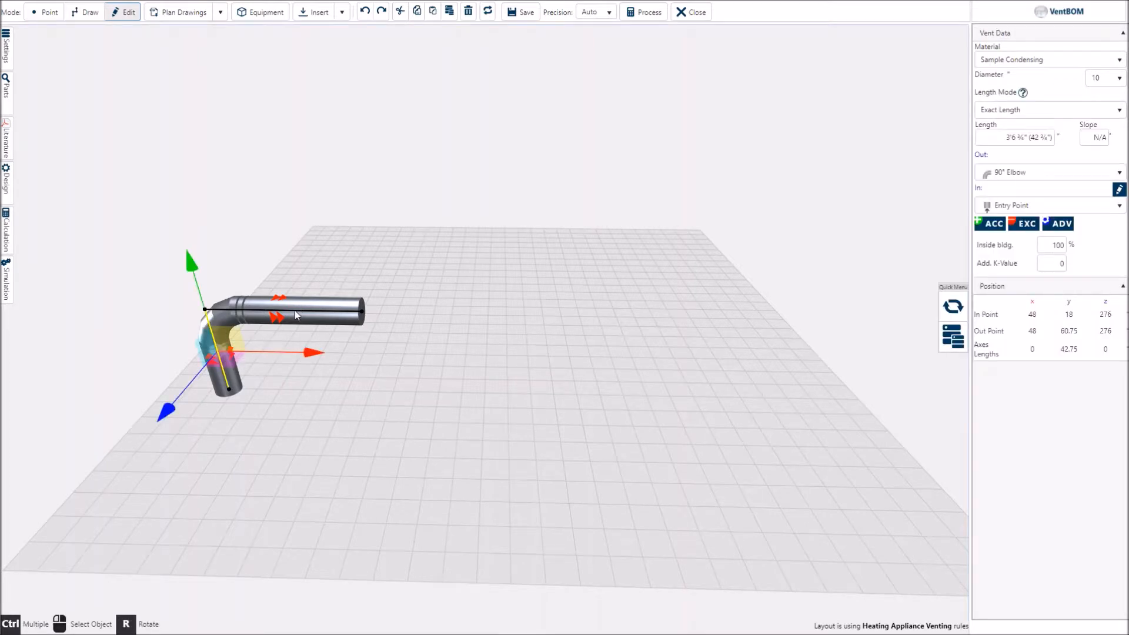
left_click(313, 318)
left_click(216, 363)
left_click(324, 314)
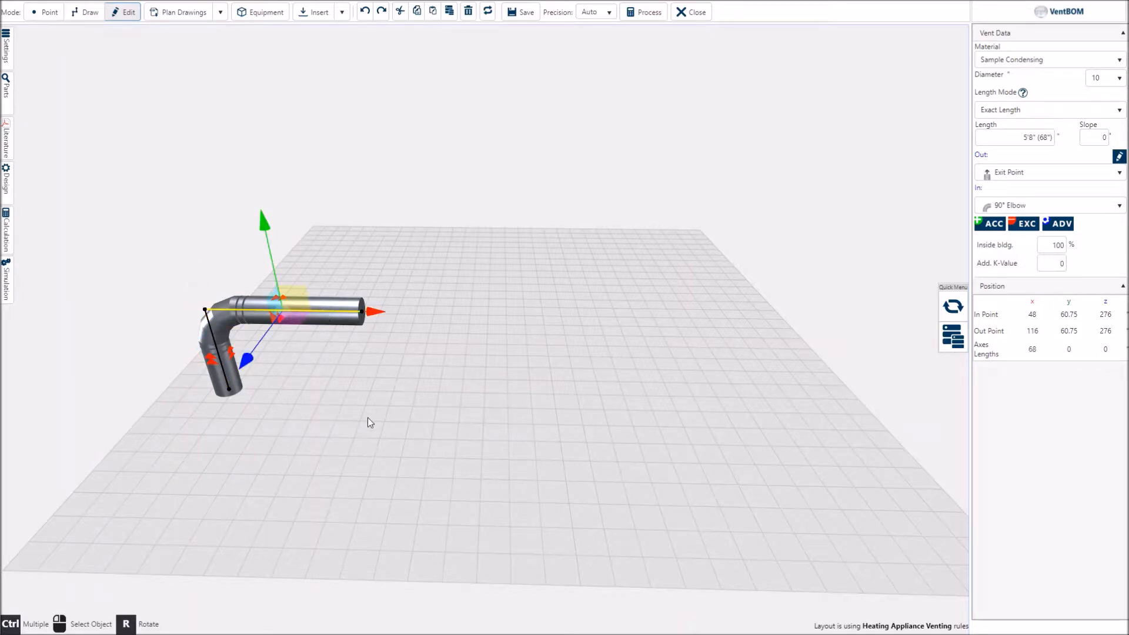
left_click(216, 348)
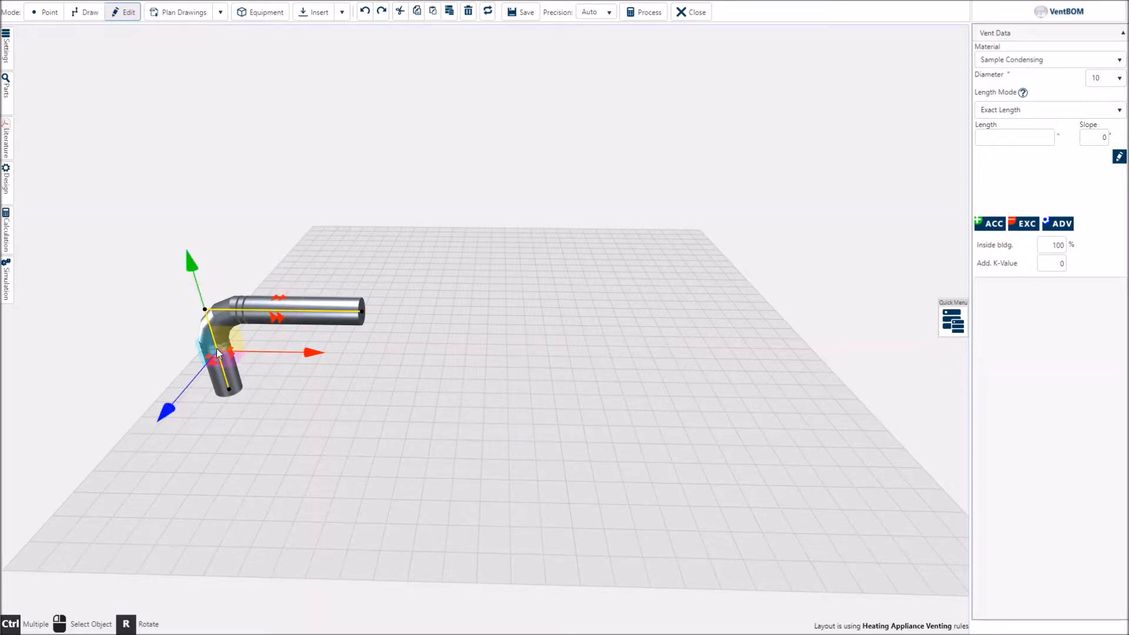
left_click(349, 442)
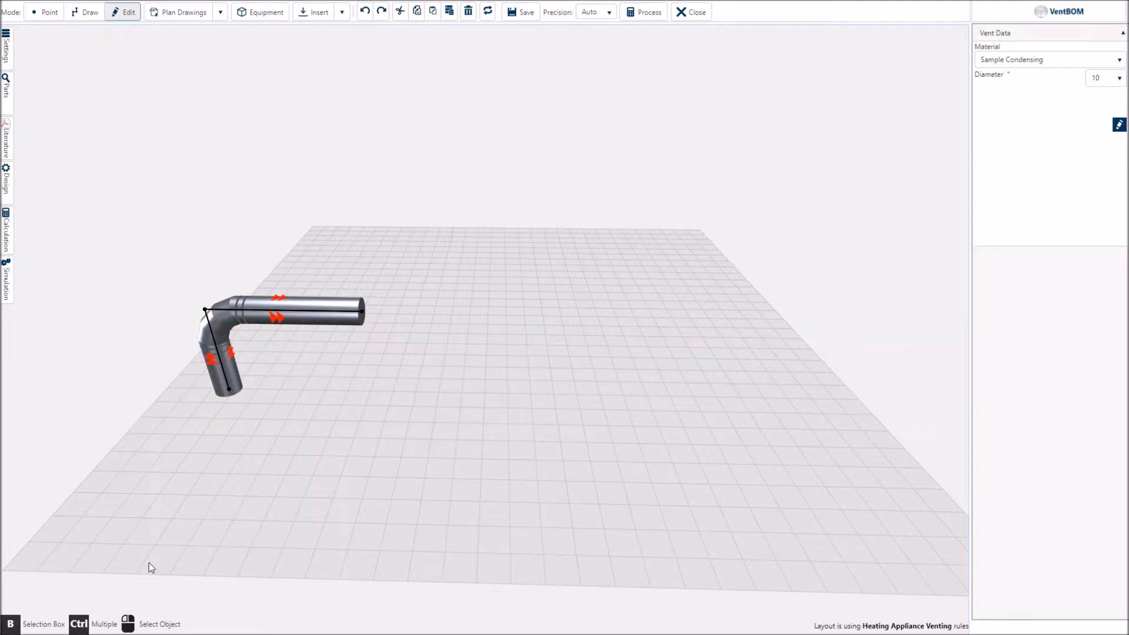
- Select both pipes of the elbow run with a selection box, and clear the selection
key("b")
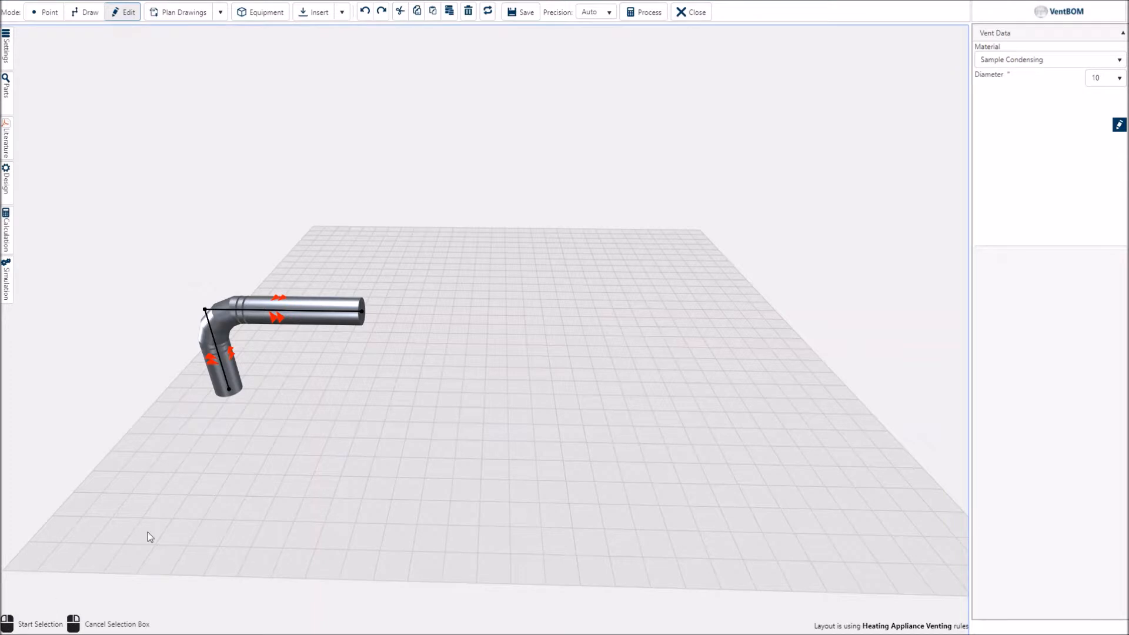
left_click(153, 266)
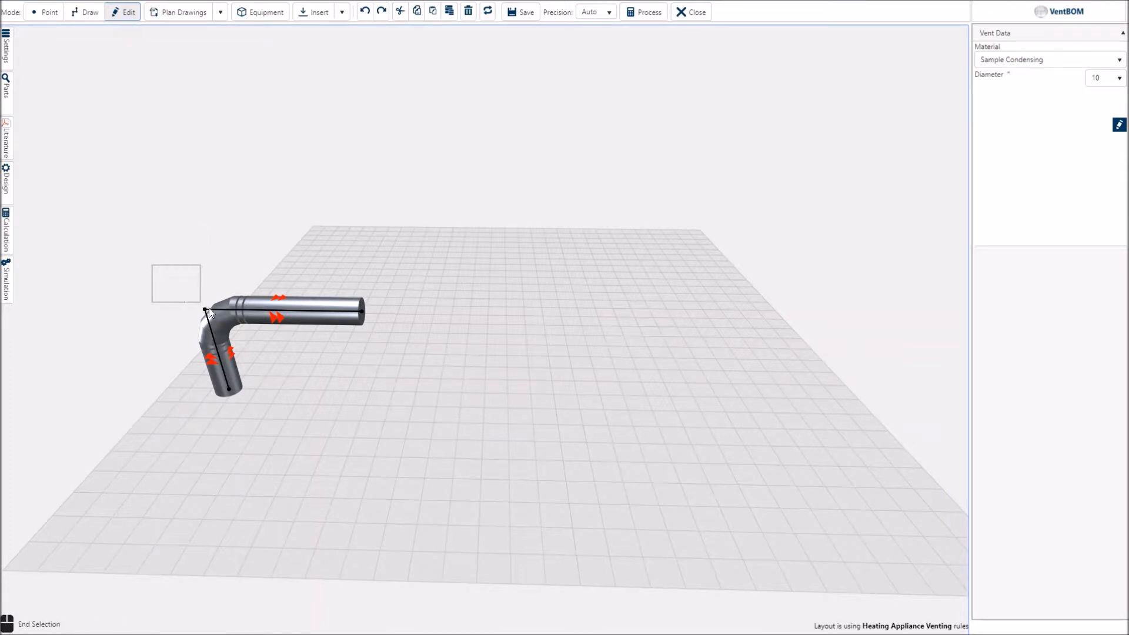
left_click(400, 422)
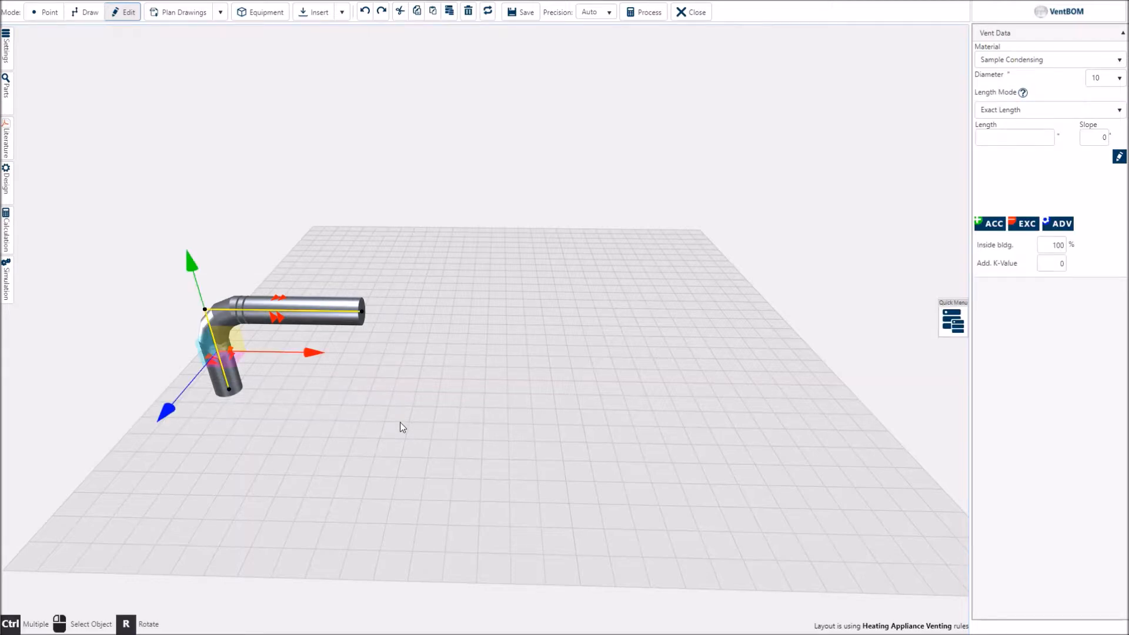
left_click(365, 448)
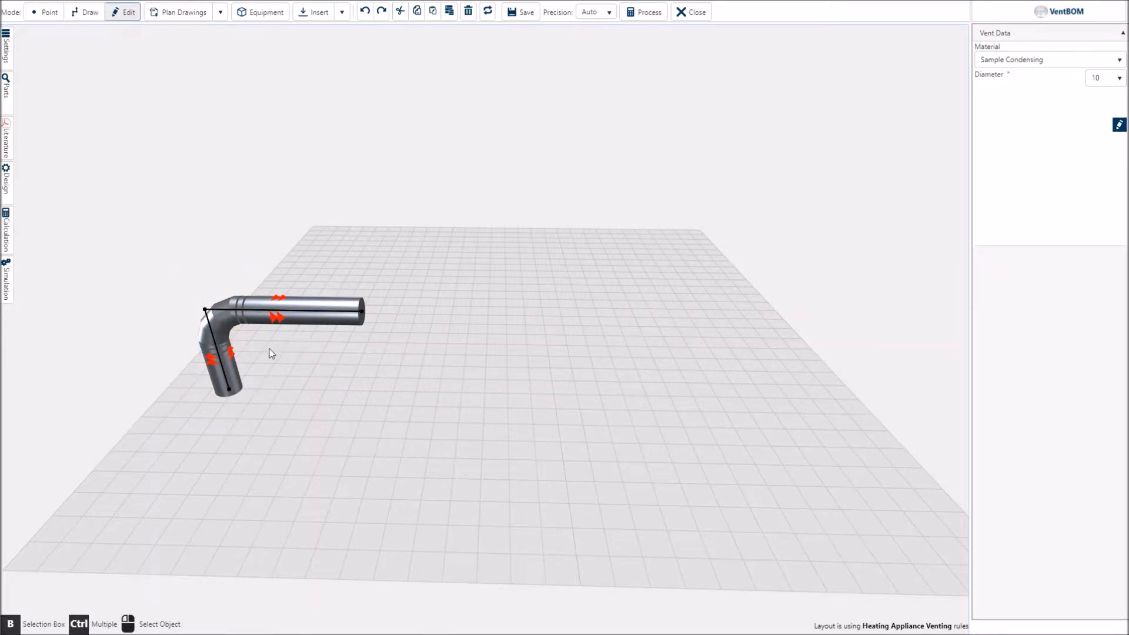
- Copy and paste the whole connected elbow run, and delete the pasted copy
left_click(226, 385)
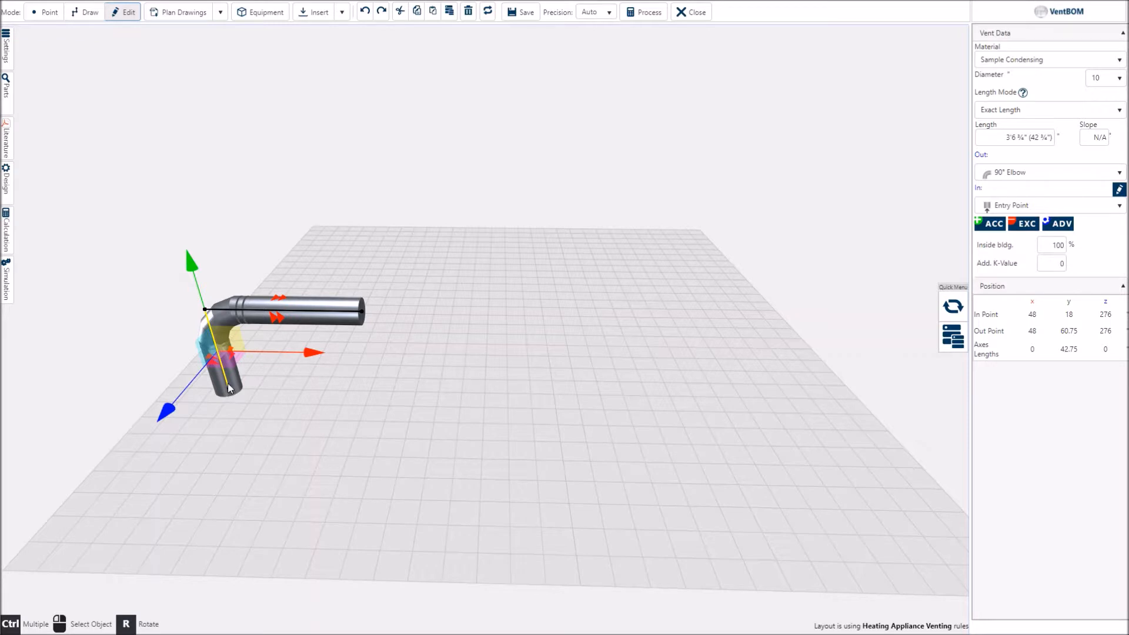
double_click(225, 377)
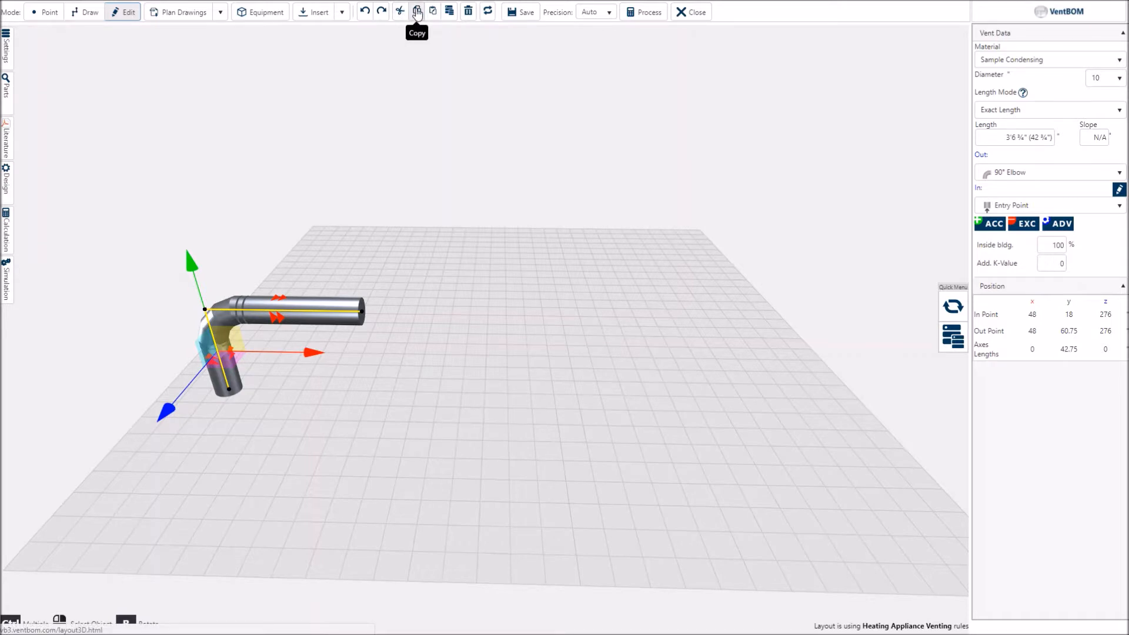
left_click(434, 12)
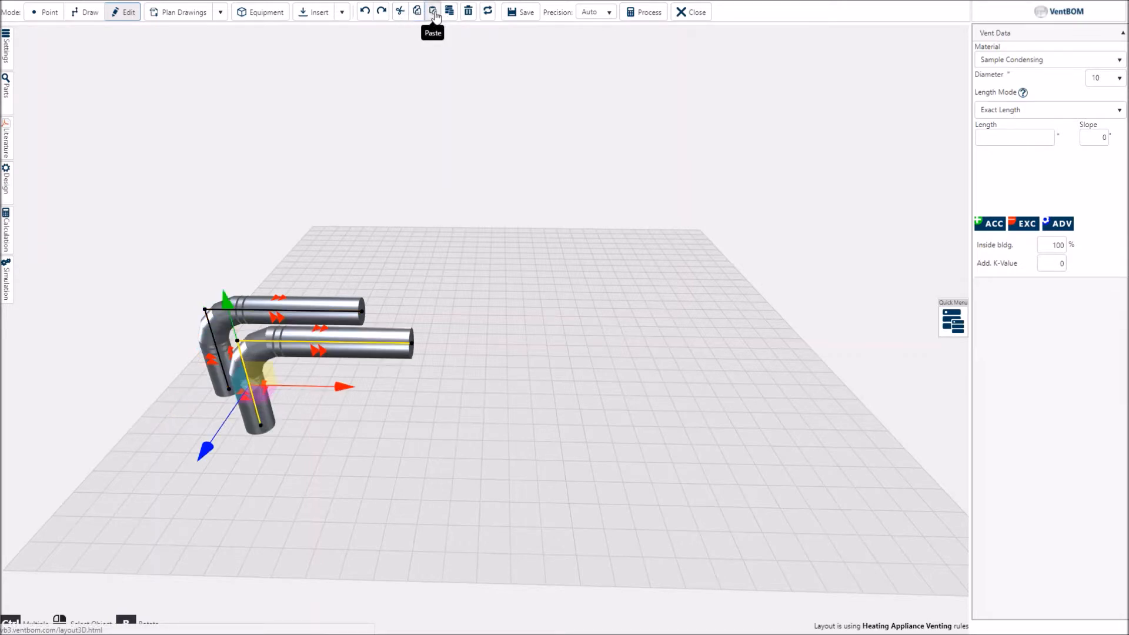
left_click(468, 12)
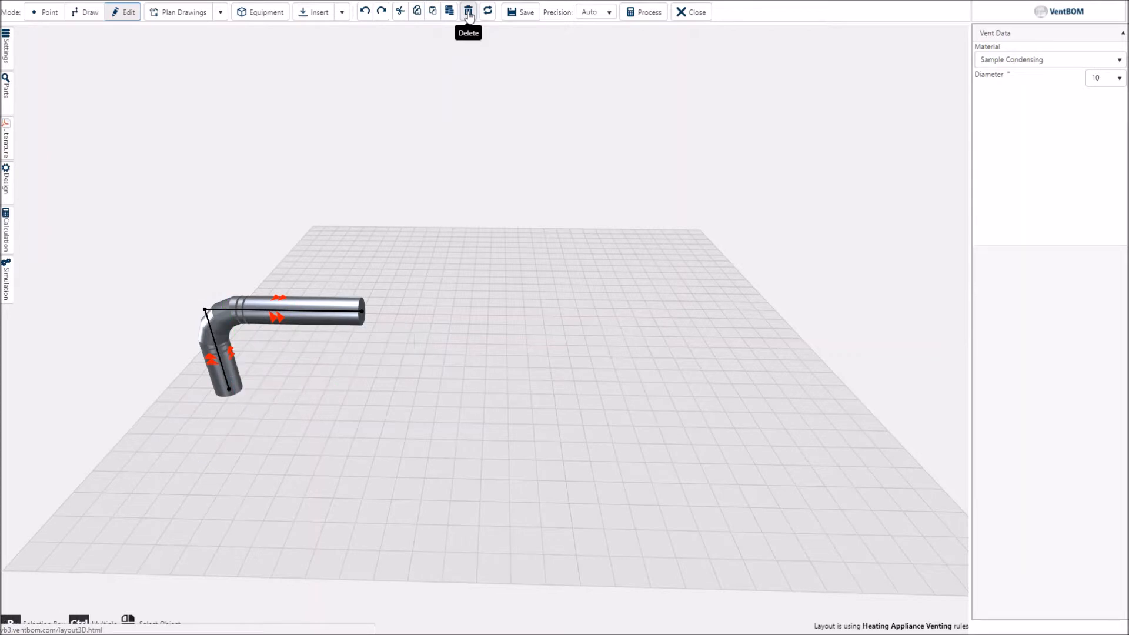
- Clone the whole elbow run and attach the clone to the open end of the horizontal pipe as a tee branch
left_click(224, 371)
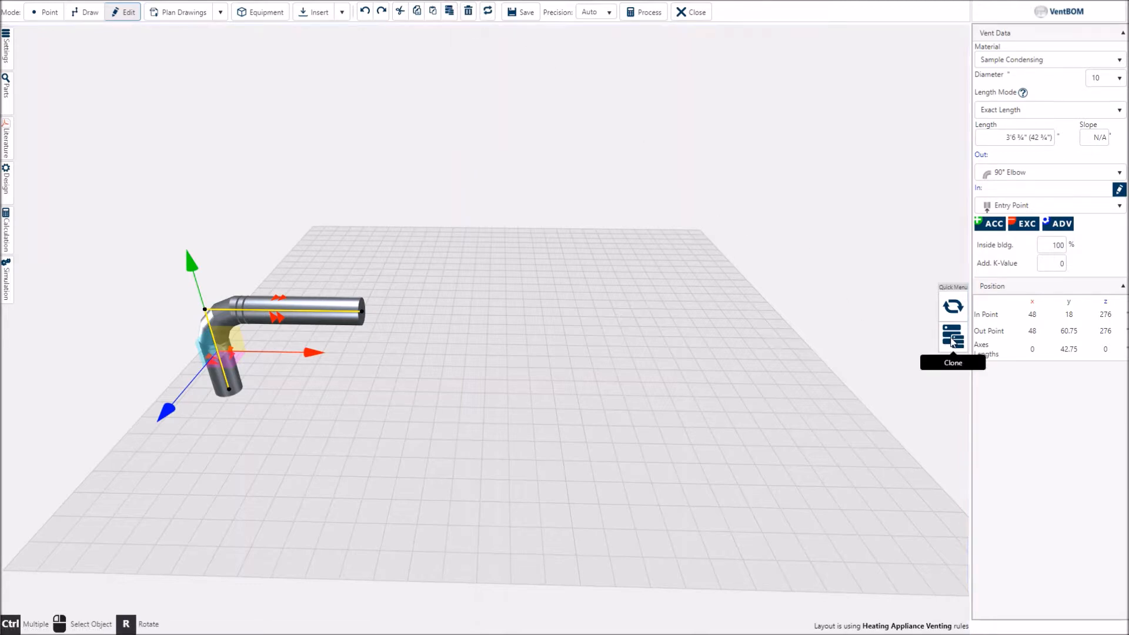
left_click(953, 340)
mouse_move(285, 403)
left_mouse_down()
mouse_move(358, 408)
mouse_move(377, 399)
mouse_move(386, 369)
left_mouse_up()
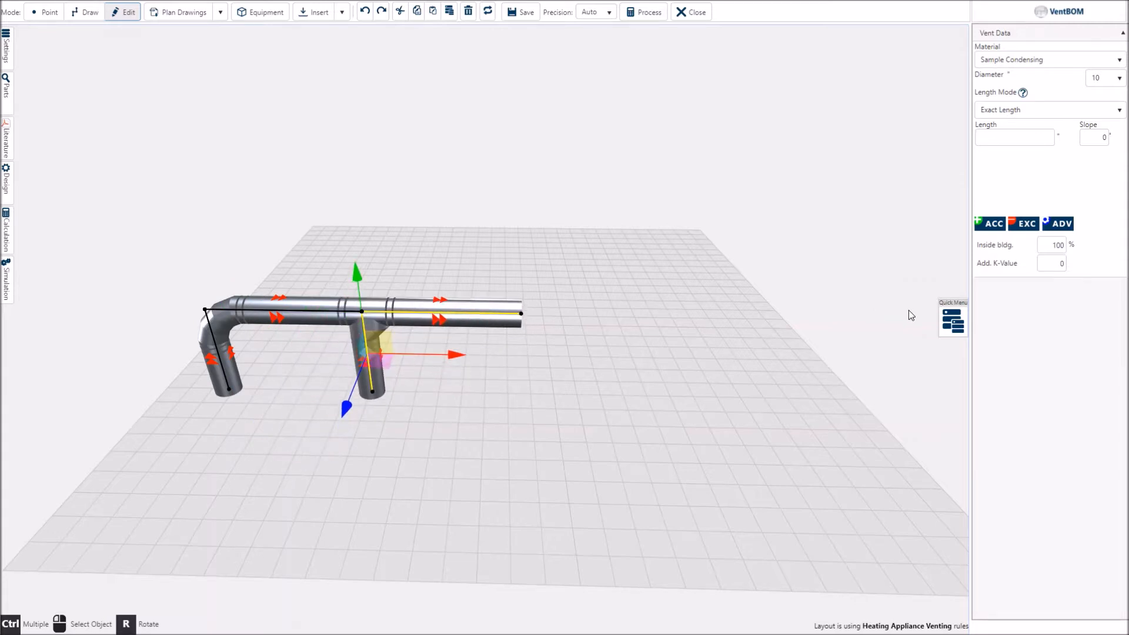
- Clone the branch run two more times, attaching each clone to the open end of the header, and clear the selection
left_click(944, 327)
mouse_move(431, 395)
left_mouse_down()
mouse_move(546, 376)
mouse_move(539, 367)
left_mouse_up()
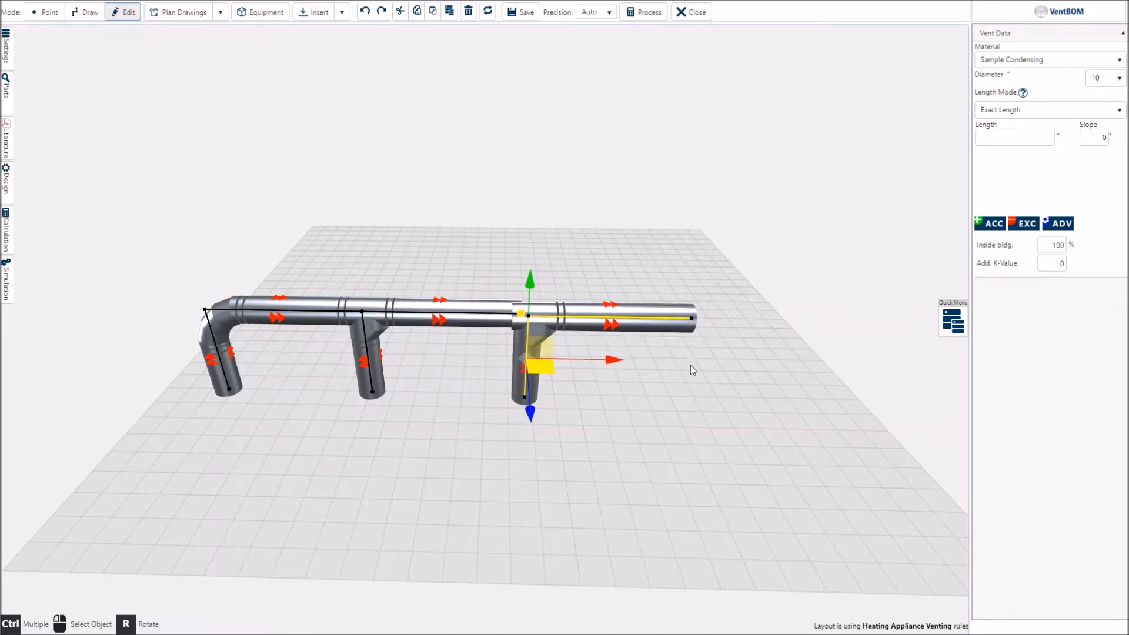
left_click(953, 327)
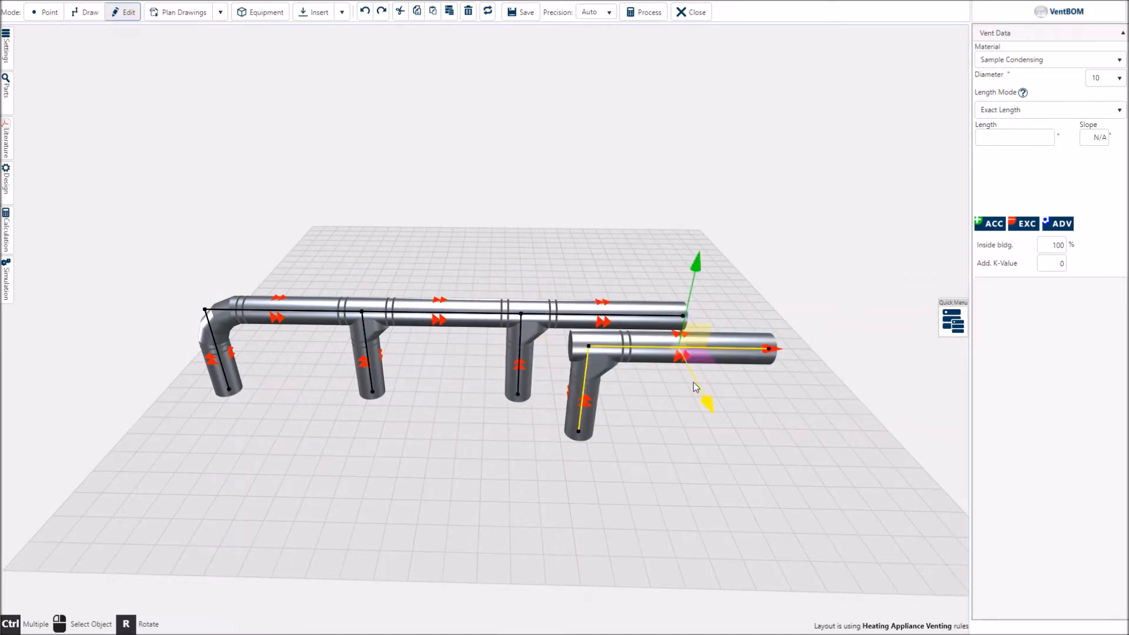
mouse_move(713, 363)
left_mouse_down()
mouse_move(784, 337)
mouse_move(788, 325)
left_mouse_up()
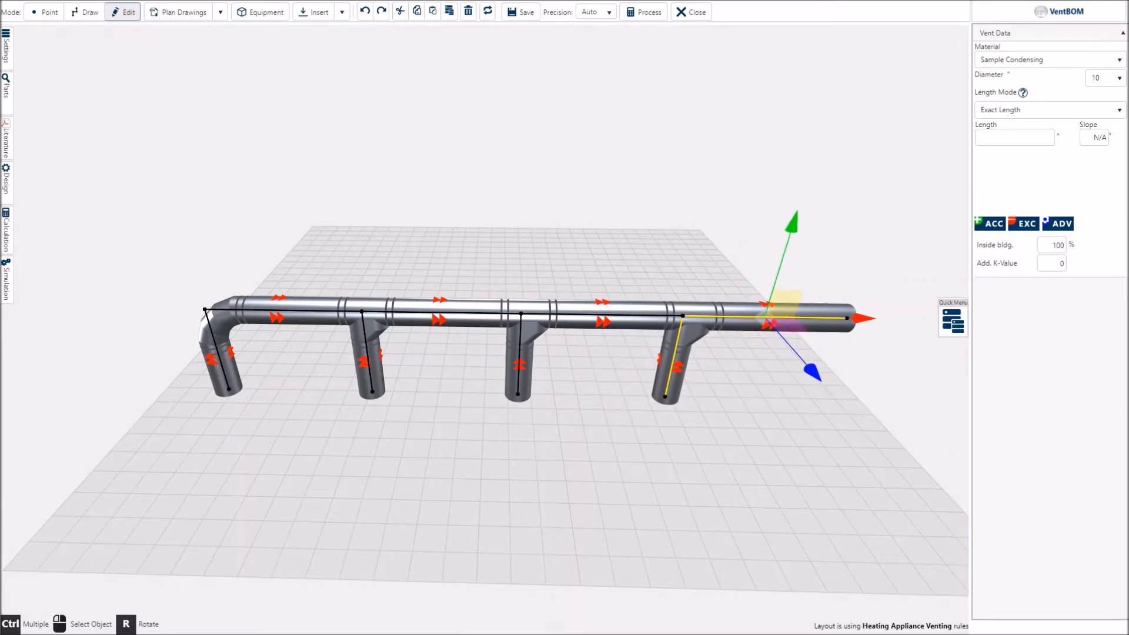
key("Escape")
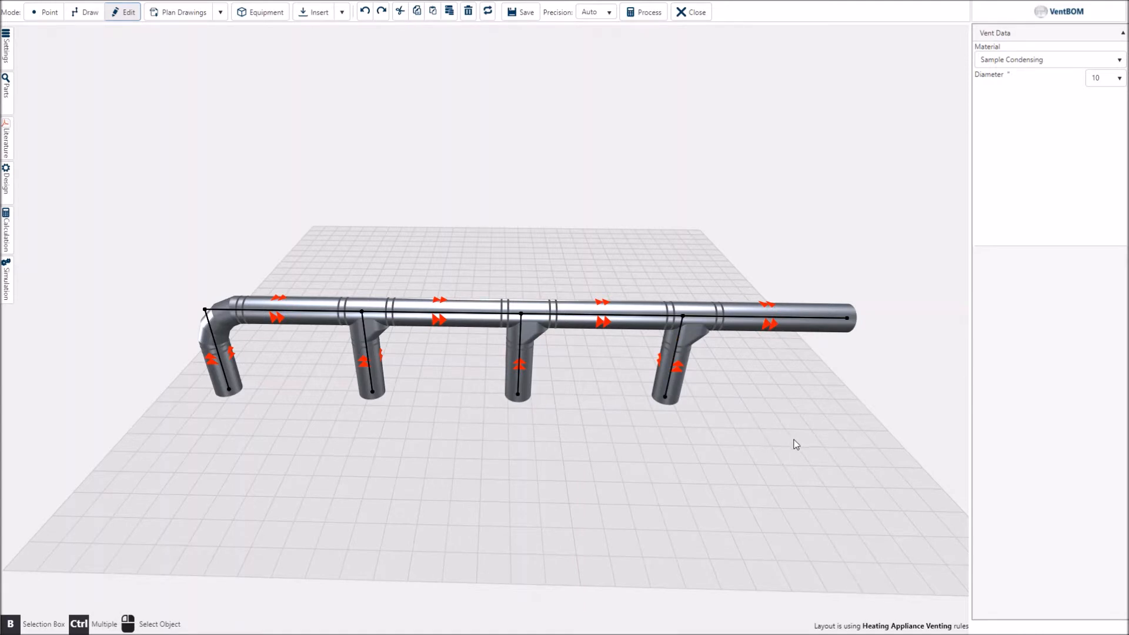
- Extend the header's last horizontal pipe along the x axis by its end point to about 6'11 ¾" (83 ¾")
right_click_drag(793, 440, 587, 413)
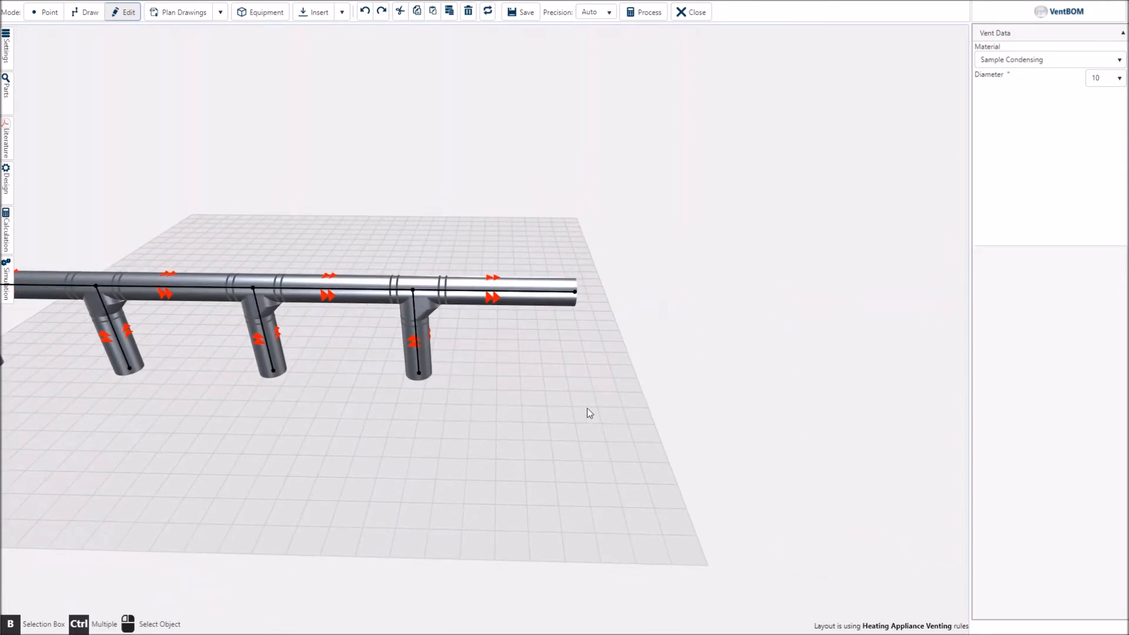
left_click(492, 295)
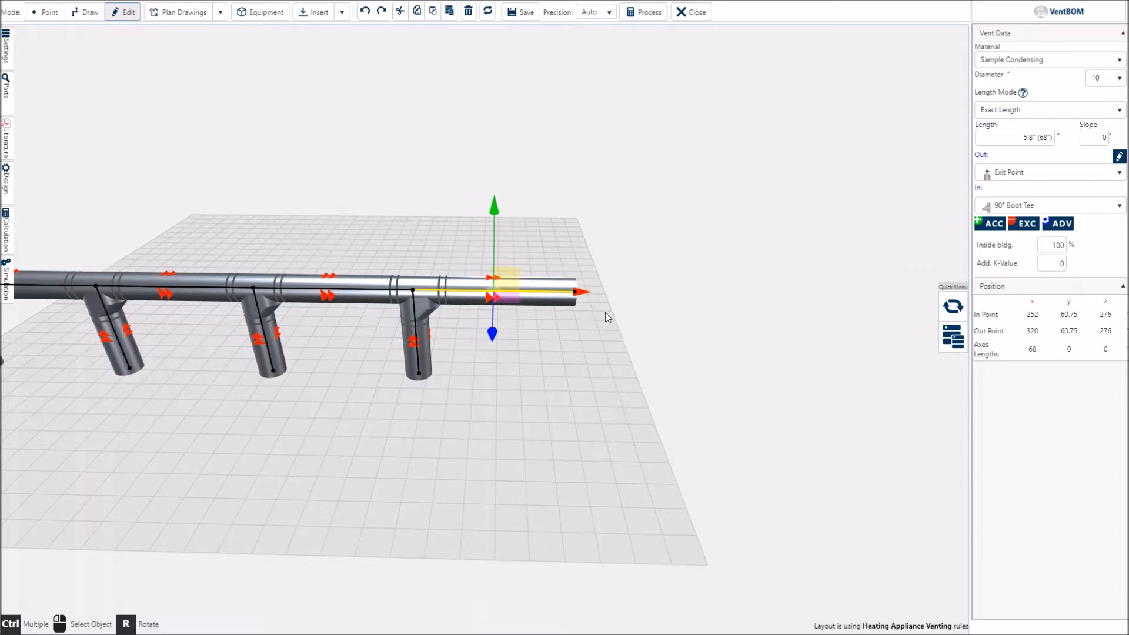
scroll(608, 317, "up", 3)
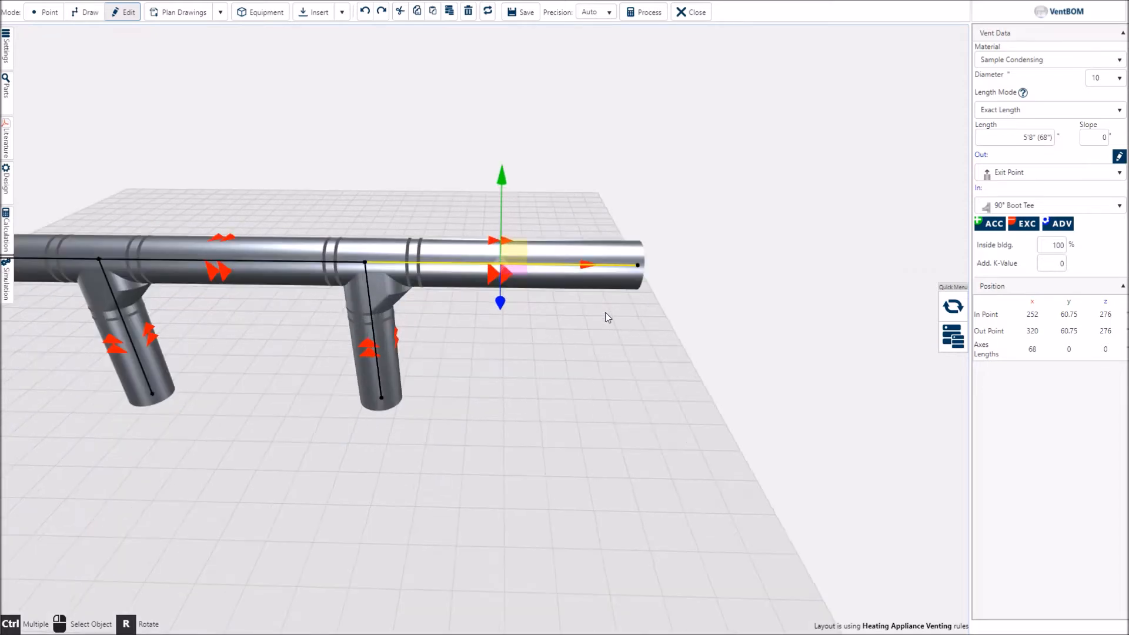
left_click(638, 265)
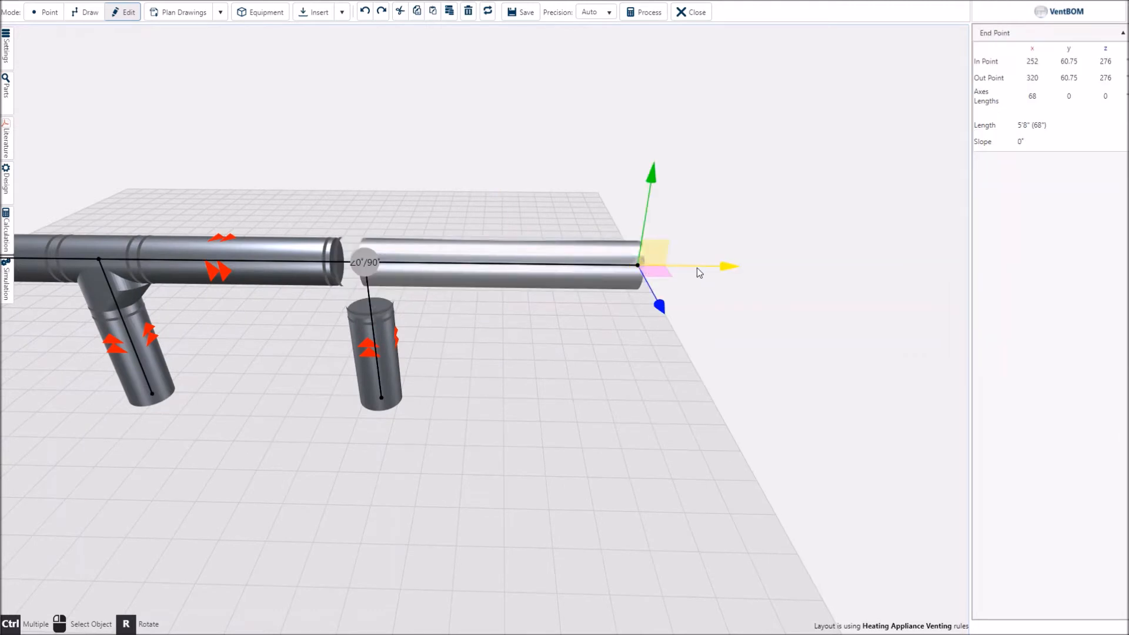
left_click_drag(698, 269, 759, 268)
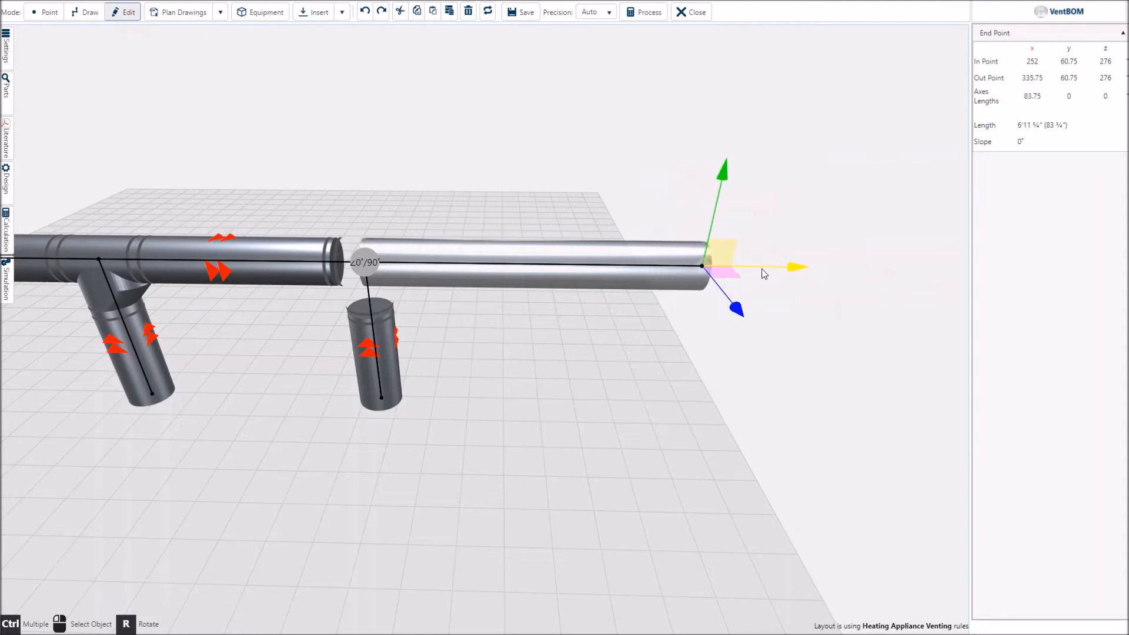
left_click(593, 364)
- Set the length of the header's last horizontal pipe to 5'4" (64") and clear the selection
left_click(537, 268)
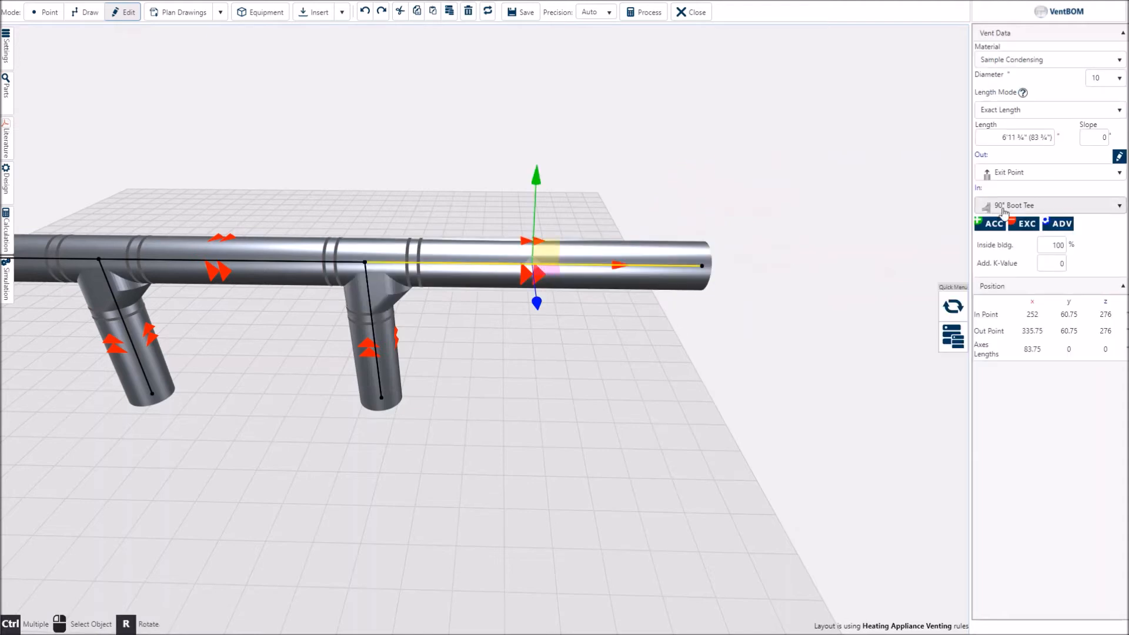
left_click(1022, 136)
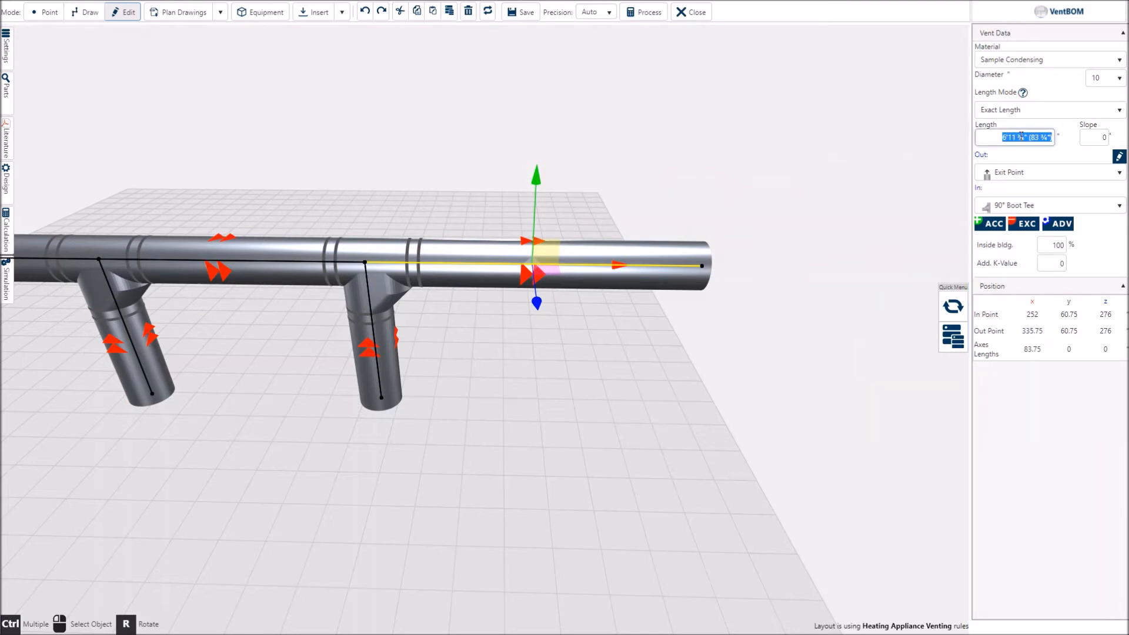
key("BackSpace")
type("5'4")
key("Return")
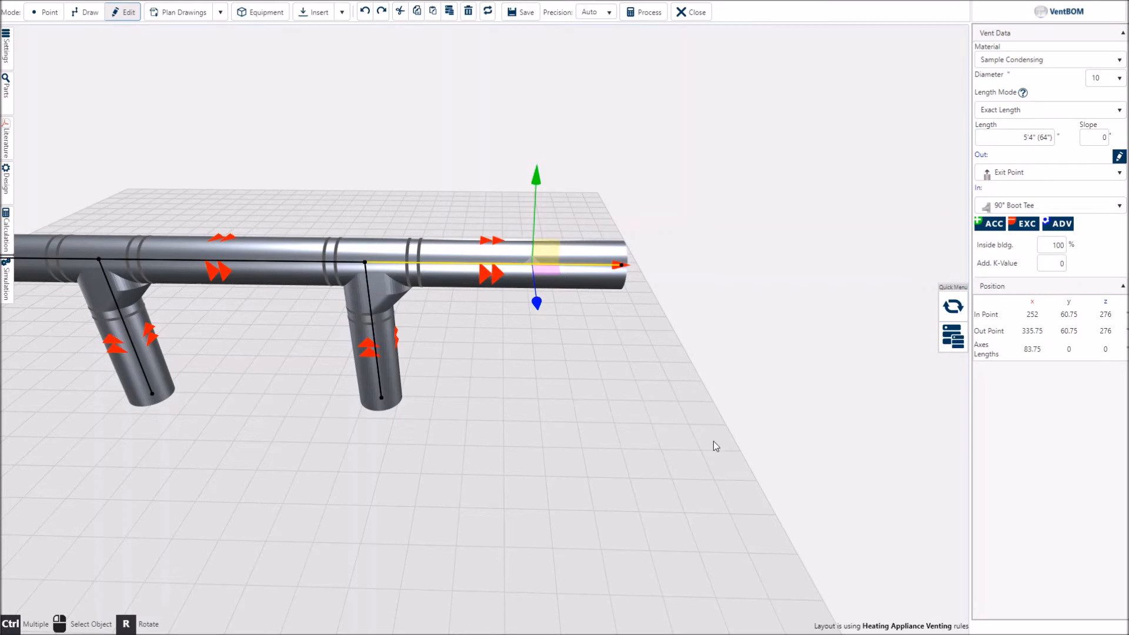
left_click(644, 411)
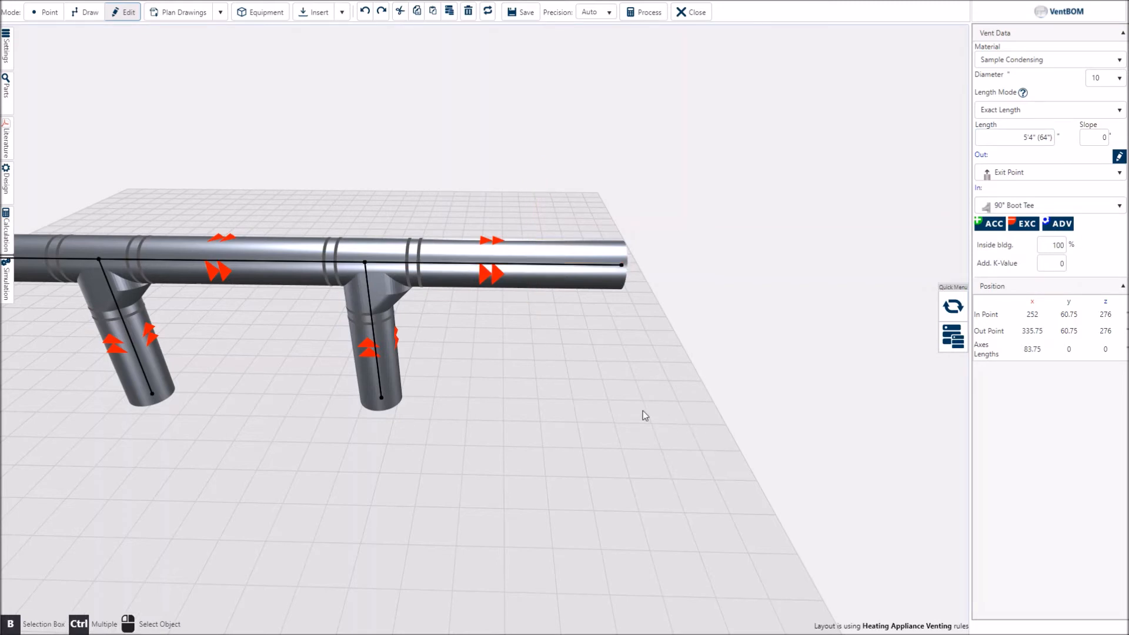
- Set the length of the header pipe between the last two boot tees to 10'5", shifting the downstream sections to make room
left_click(229, 264)
right_click_drag(256, 443, 456, 436)
left_click(1040, 139)
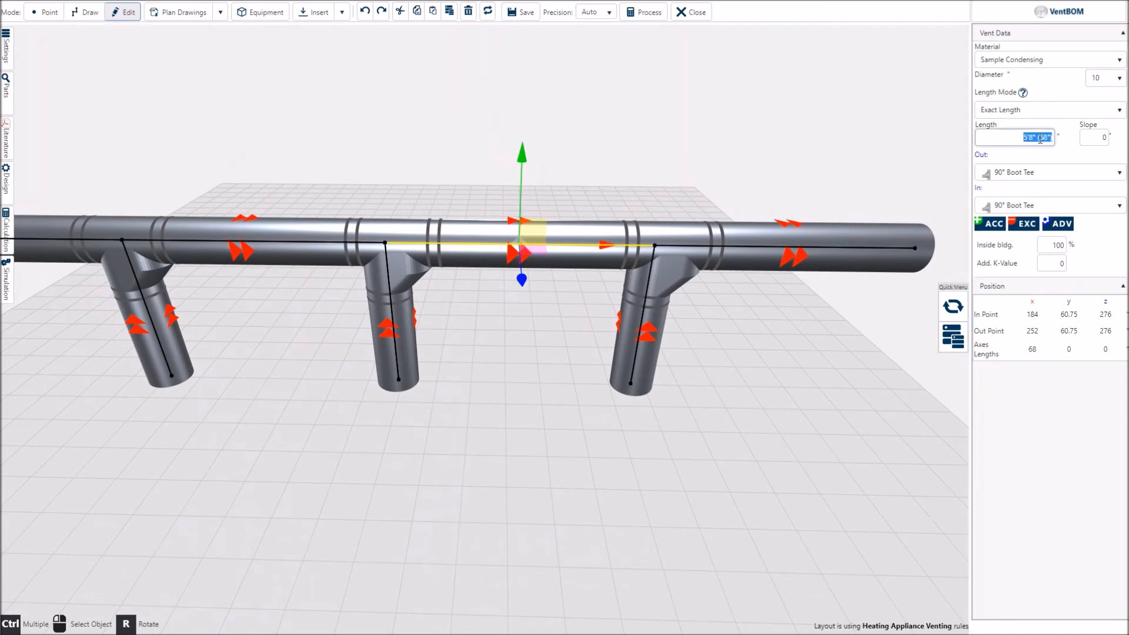
type("10'5")
left_click(1086, 155)
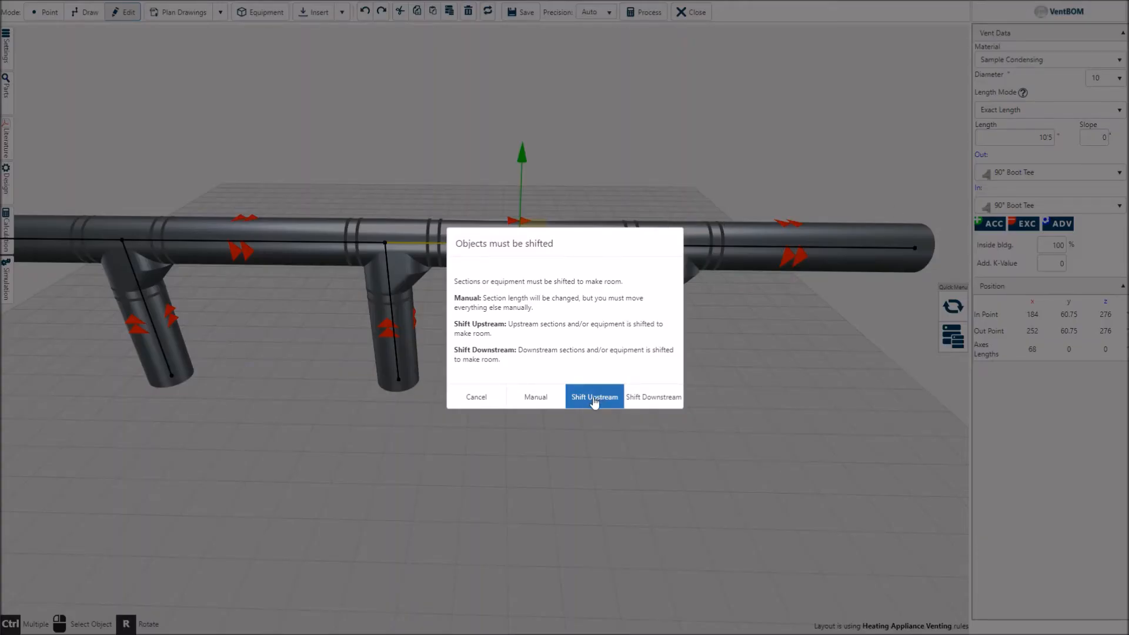
left_click(652, 403)
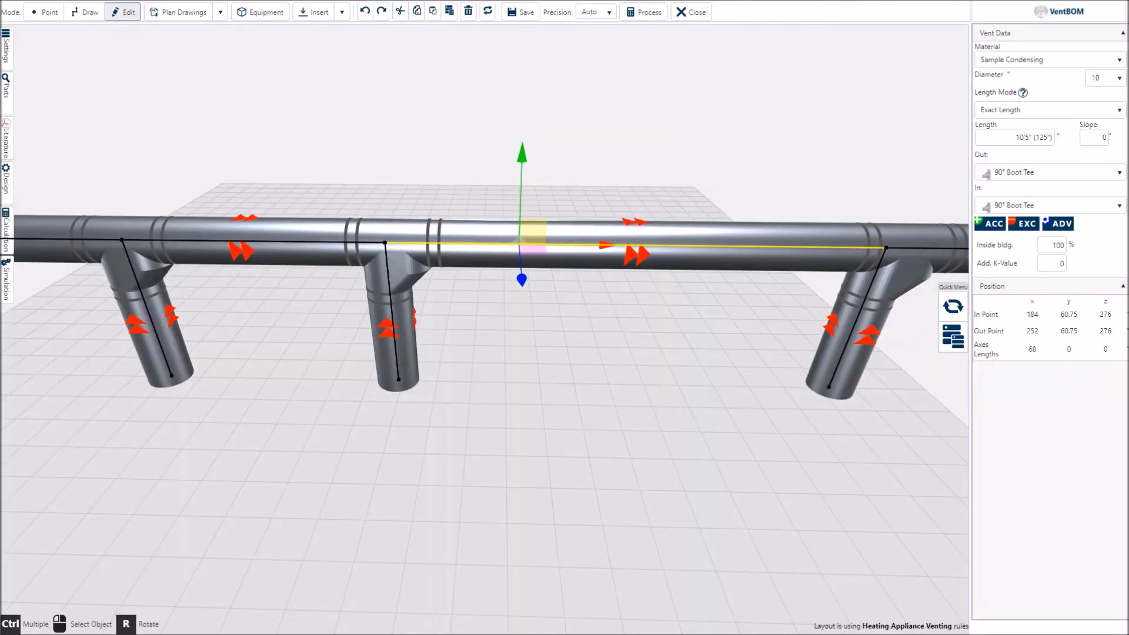
- Switch the flow direction of the header's 10'5" end pipe to match the rest of the header, and clear the selection
key("ctrl+z")
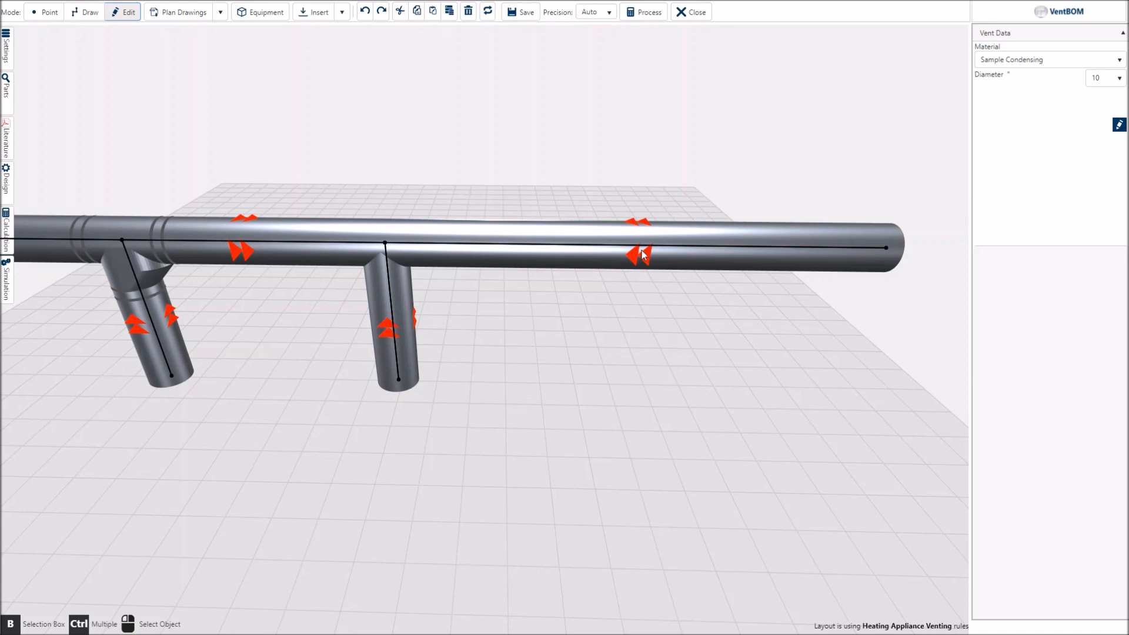
left_click(553, 250)
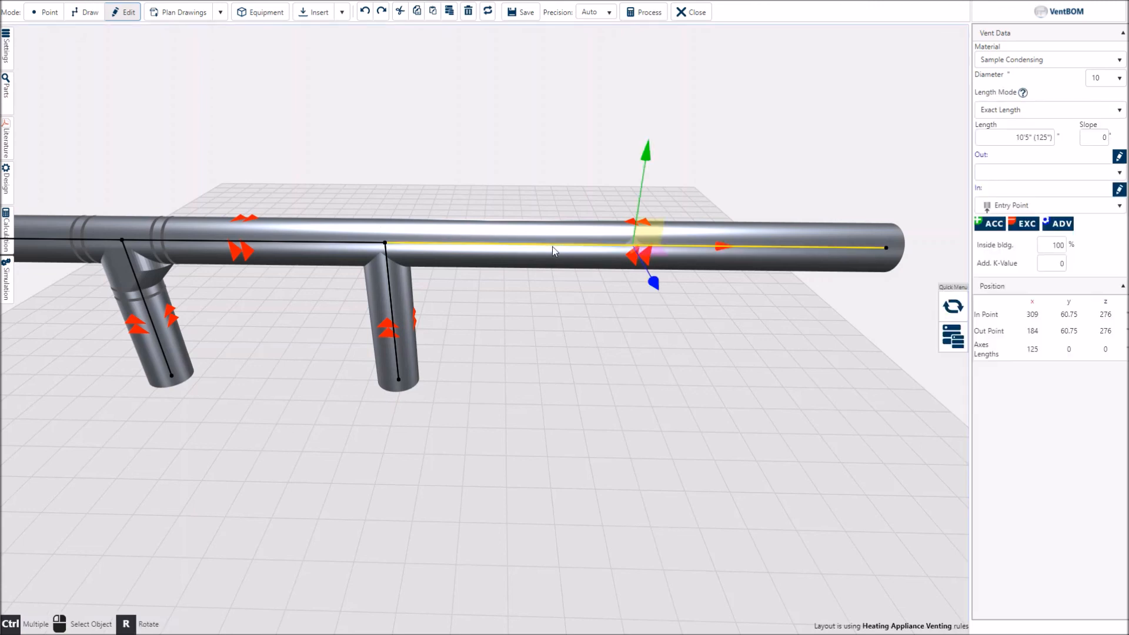
left_click(953, 307)
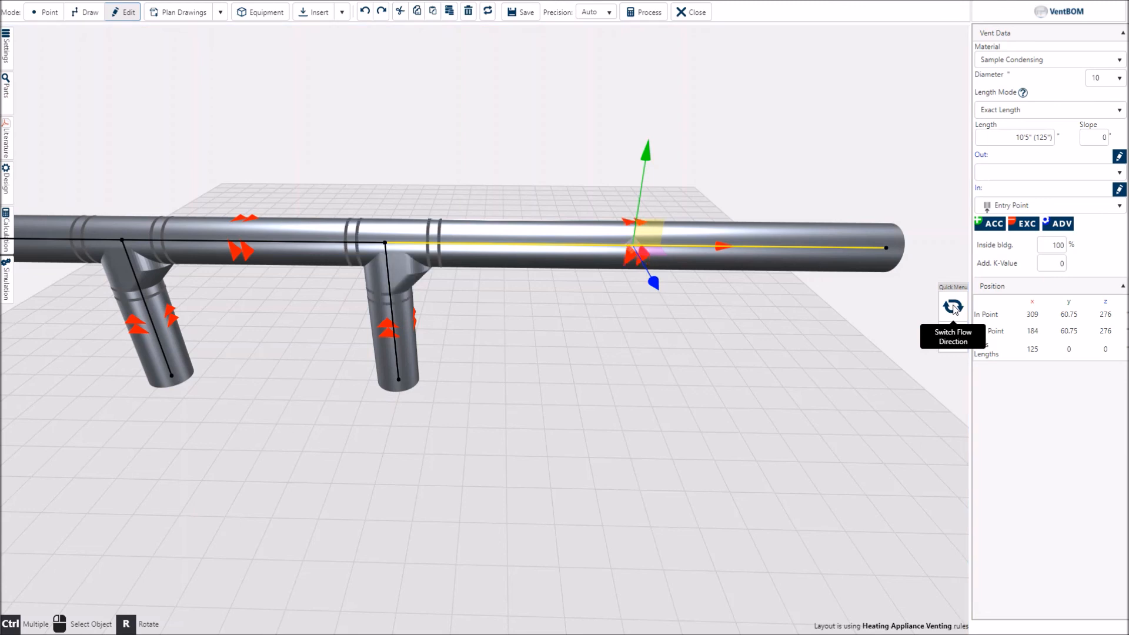
left_click(682, 333)
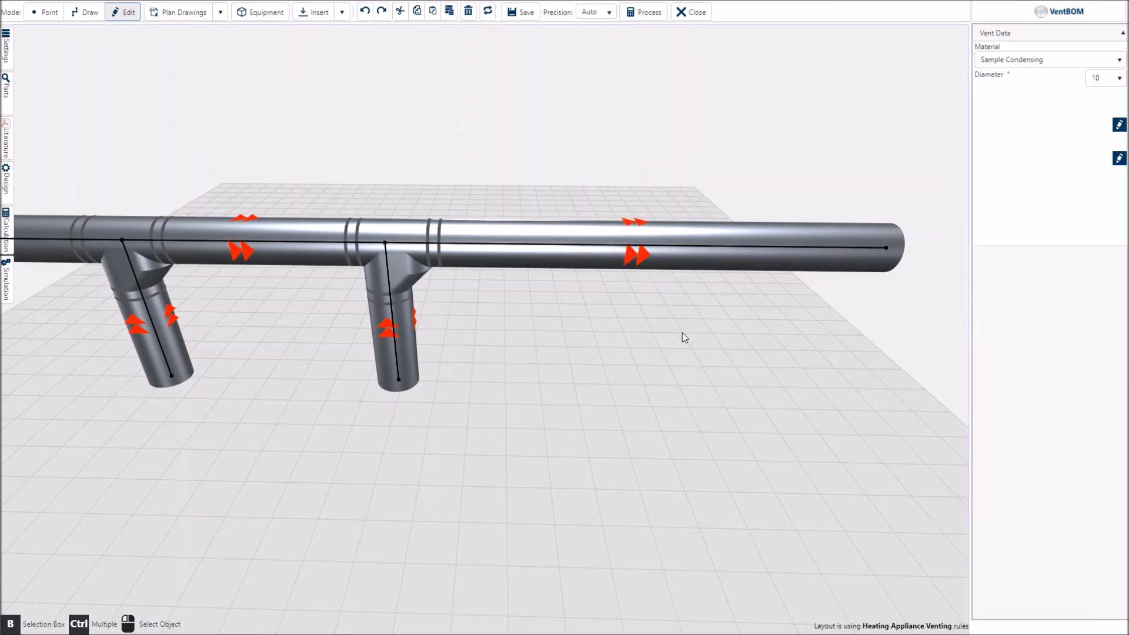